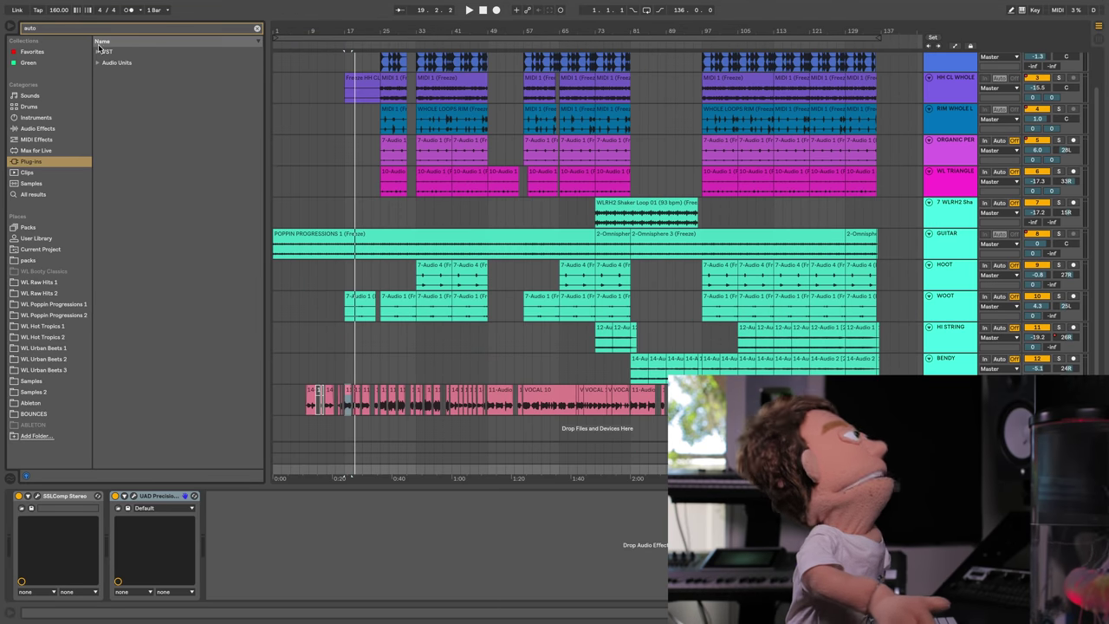
- Add Antares Auto-Key from Audio Units > Antares to the Master track
left_click(102, 41)
left_click(97, 51)
left_click(119, 63)
left_click(105, 63)
left_click(133, 74)
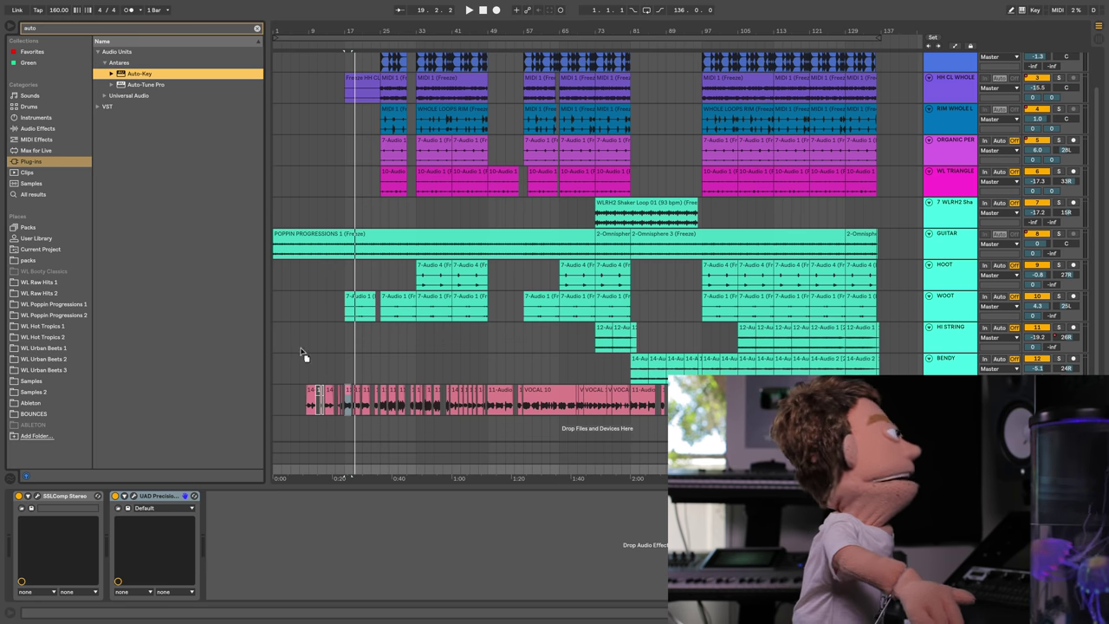
left_click_drag(303, 355, 295, 513)
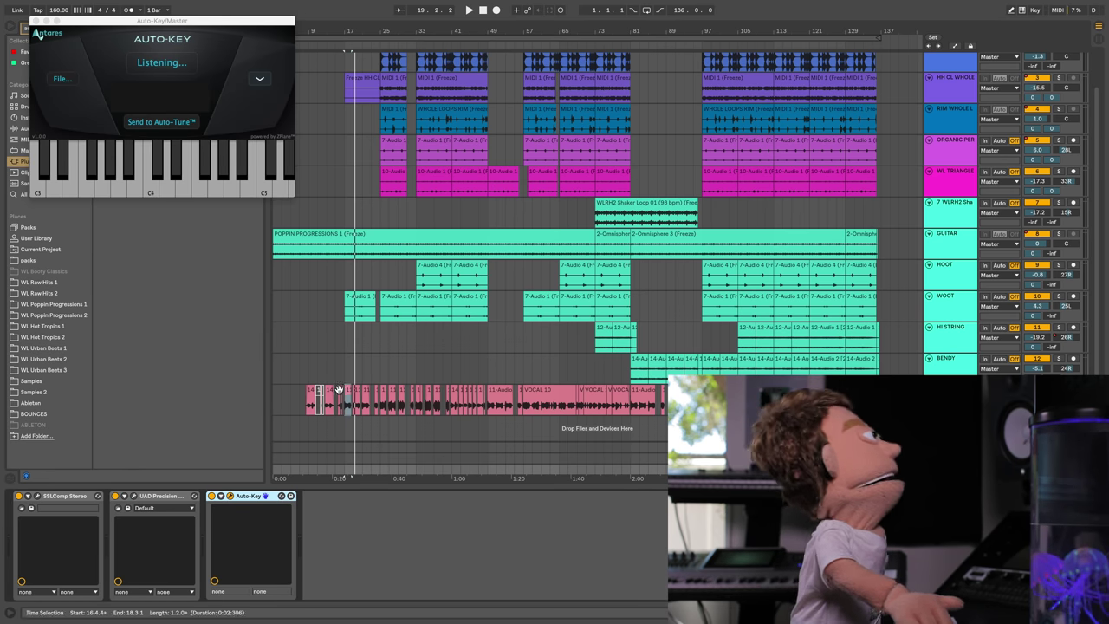
- Play from inside the vocal part so Auto-Key detects Db Major, then send it to Auto-Tune
left_click(336, 398)
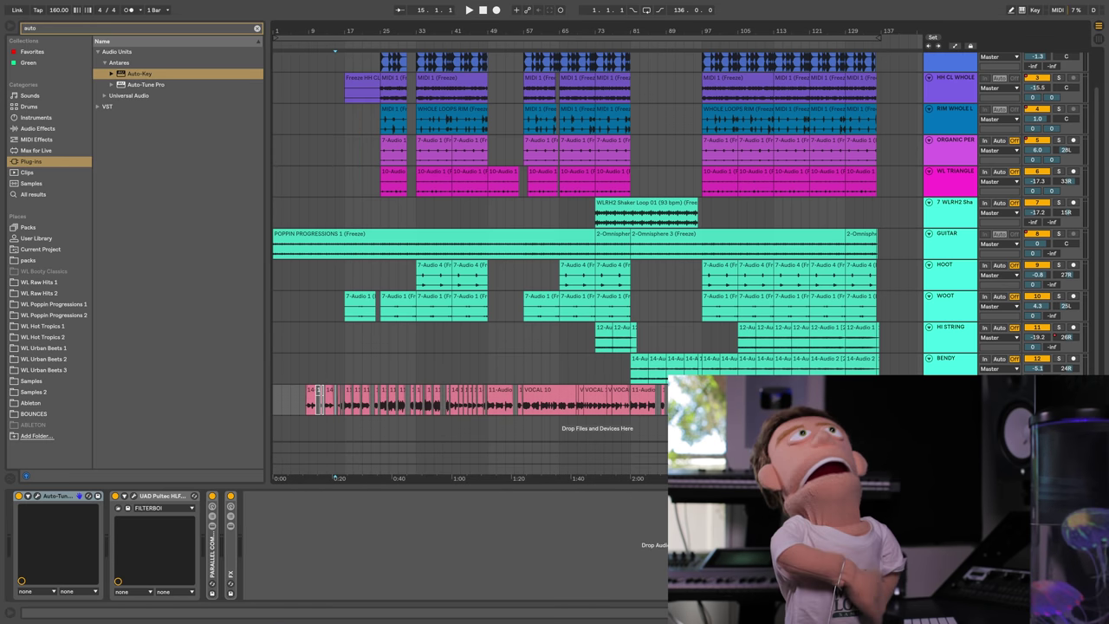
key("space")
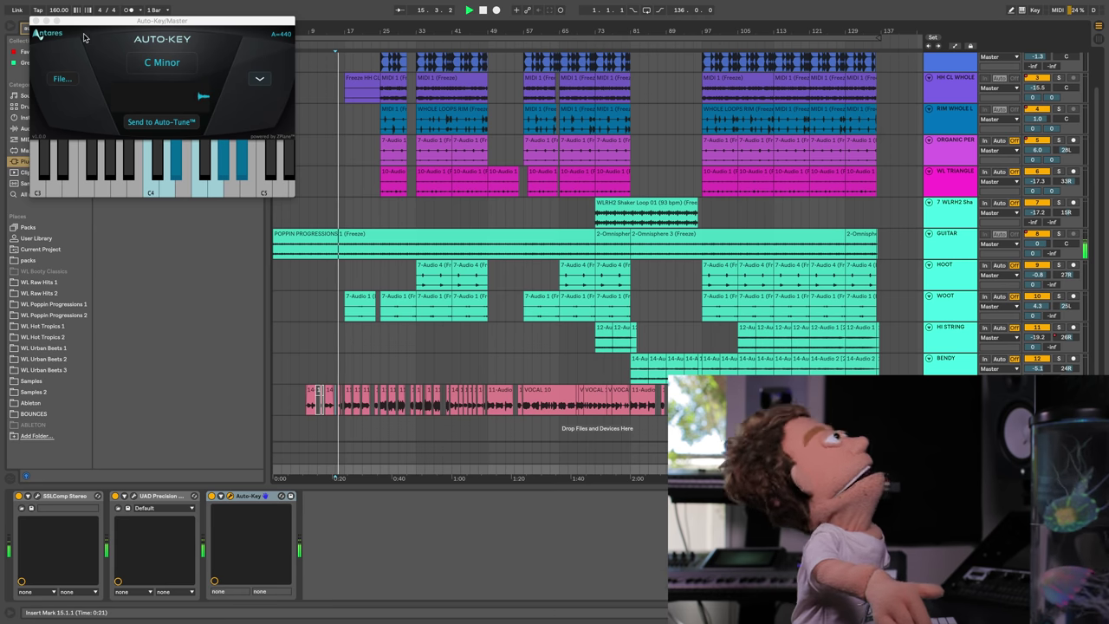
left_click(157, 65)
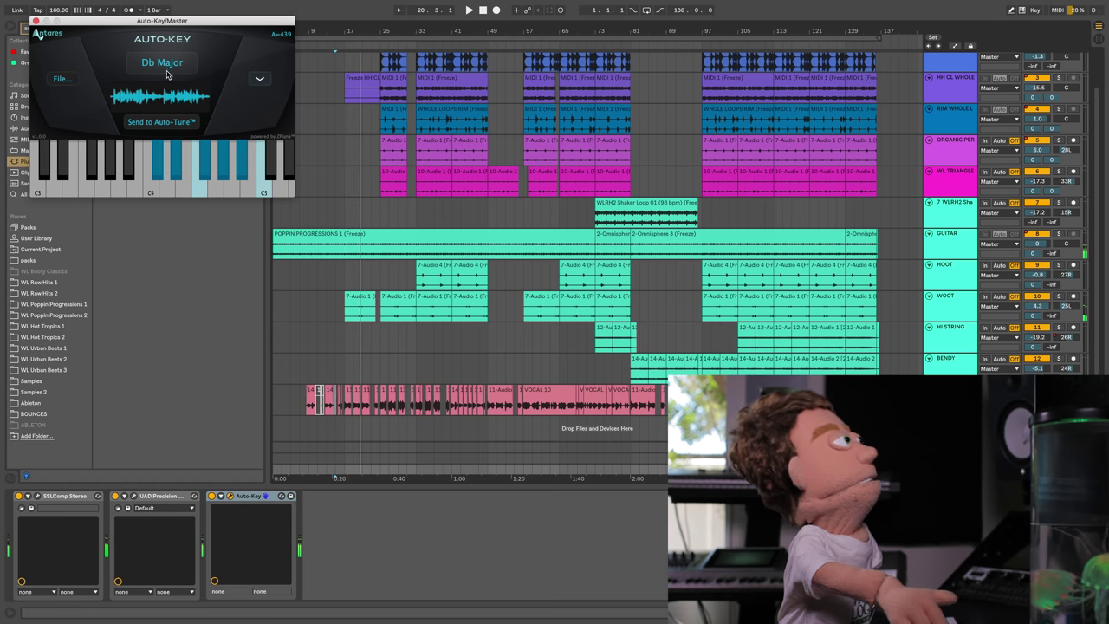
left_click(164, 122)
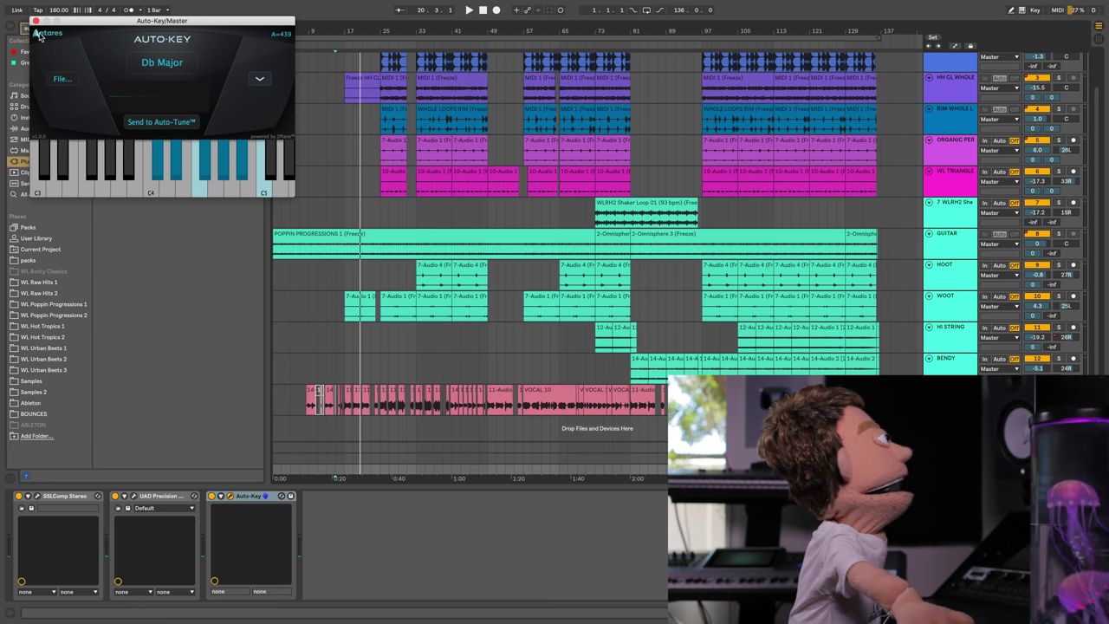
- Delete Auto-Key from the master, open the VOCAL track's Auto-Tune Pro and set Humanize to 0
key("Delete")
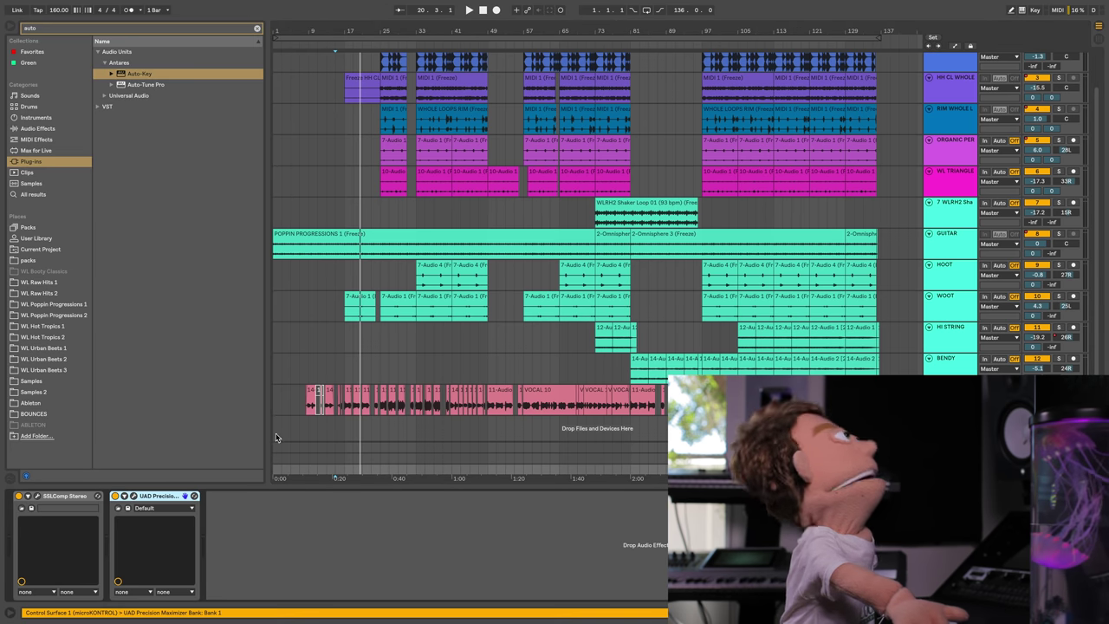
left_click(300, 403)
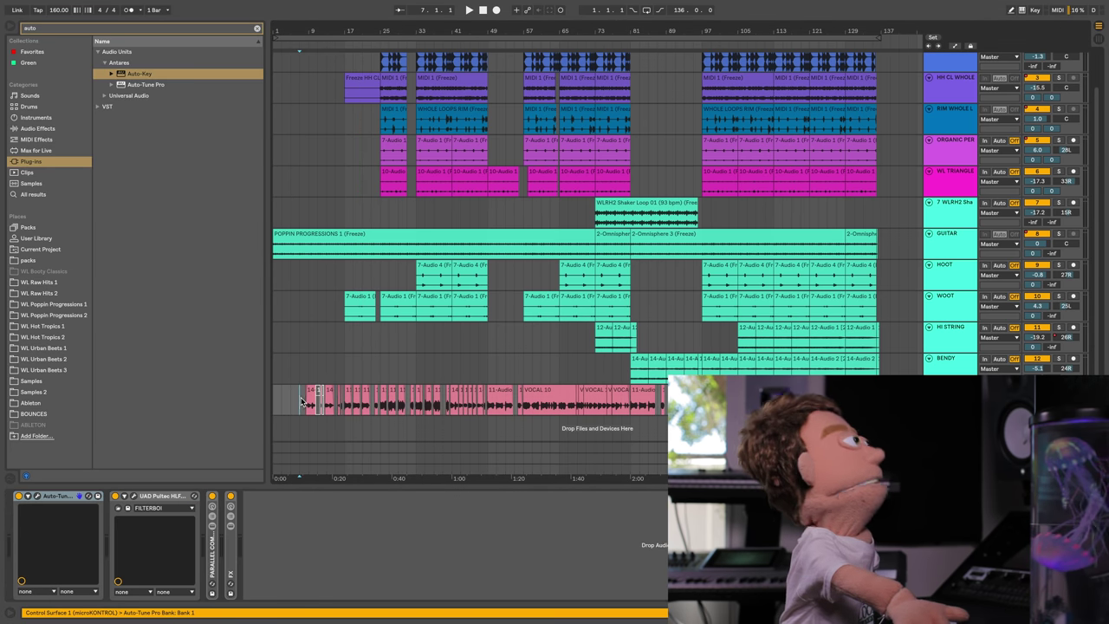
left_click(38, 496)
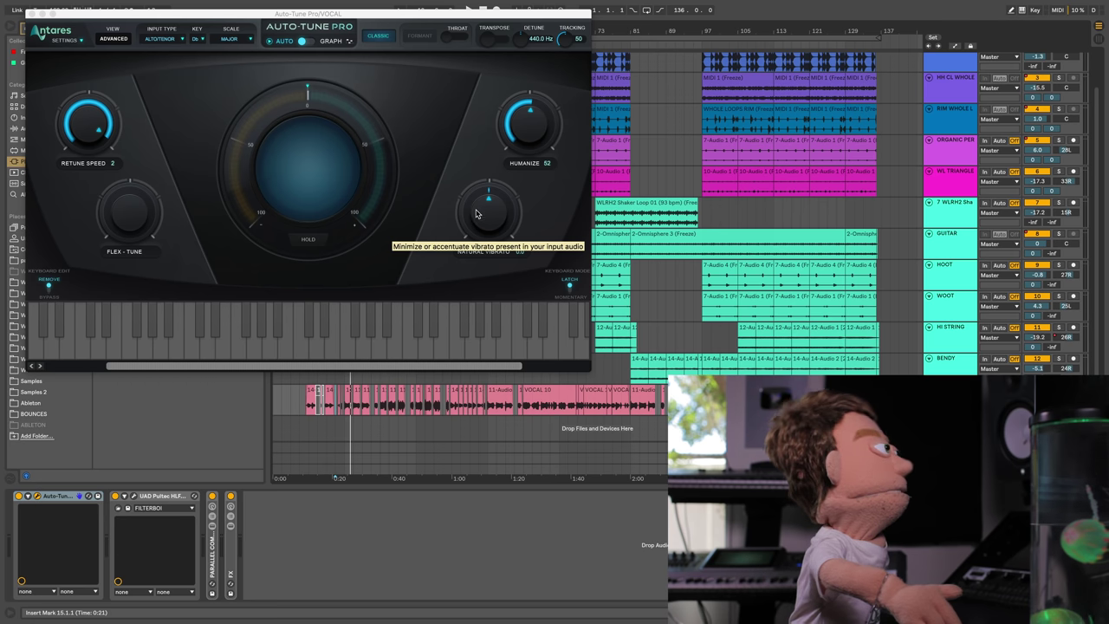
left_click(548, 128, "alt")
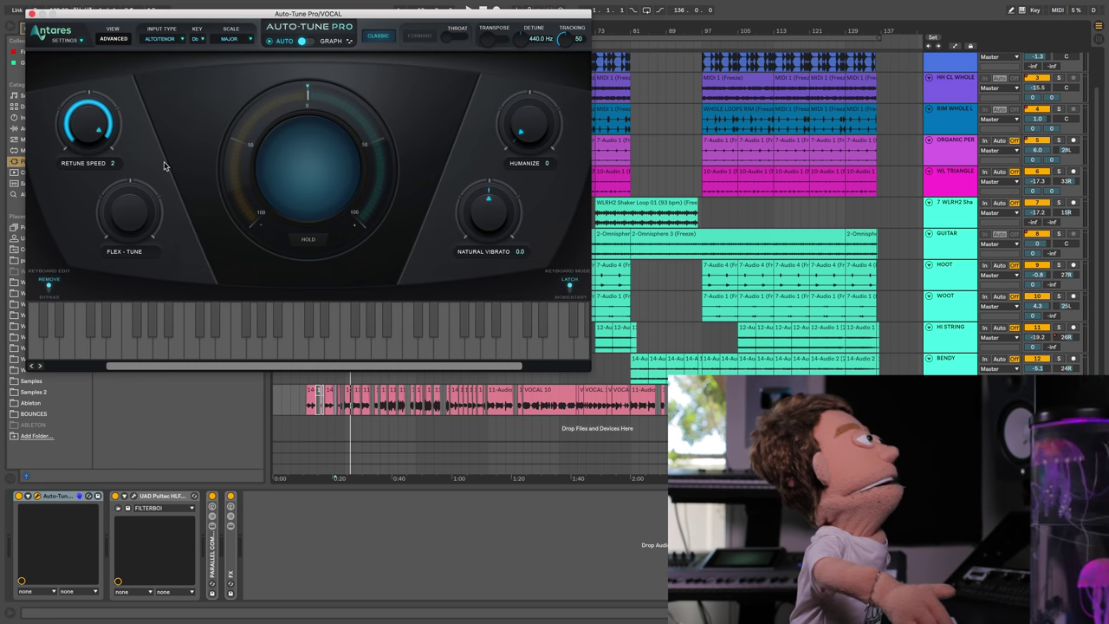
key("space")
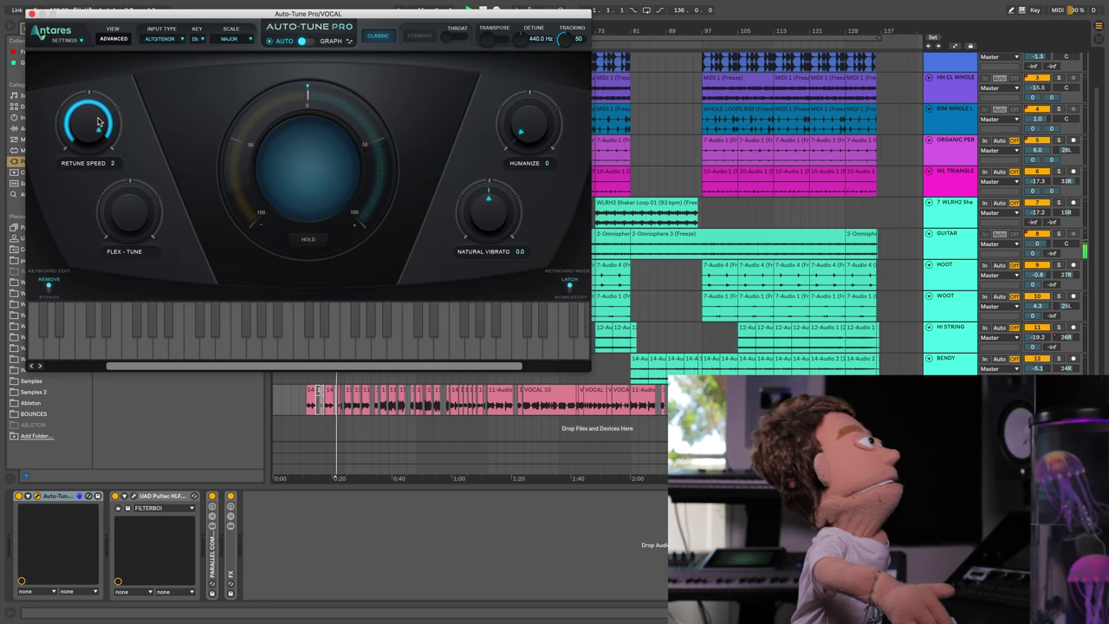
left_click_drag(98, 125, 117, 90)
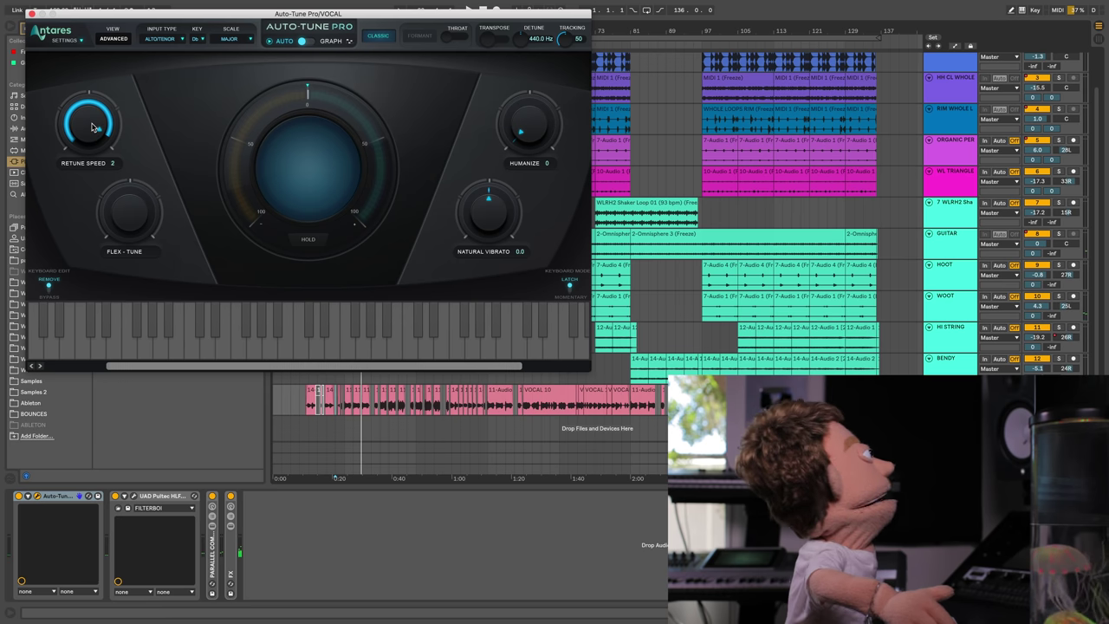
left_click_drag(92, 128, 92, 128)
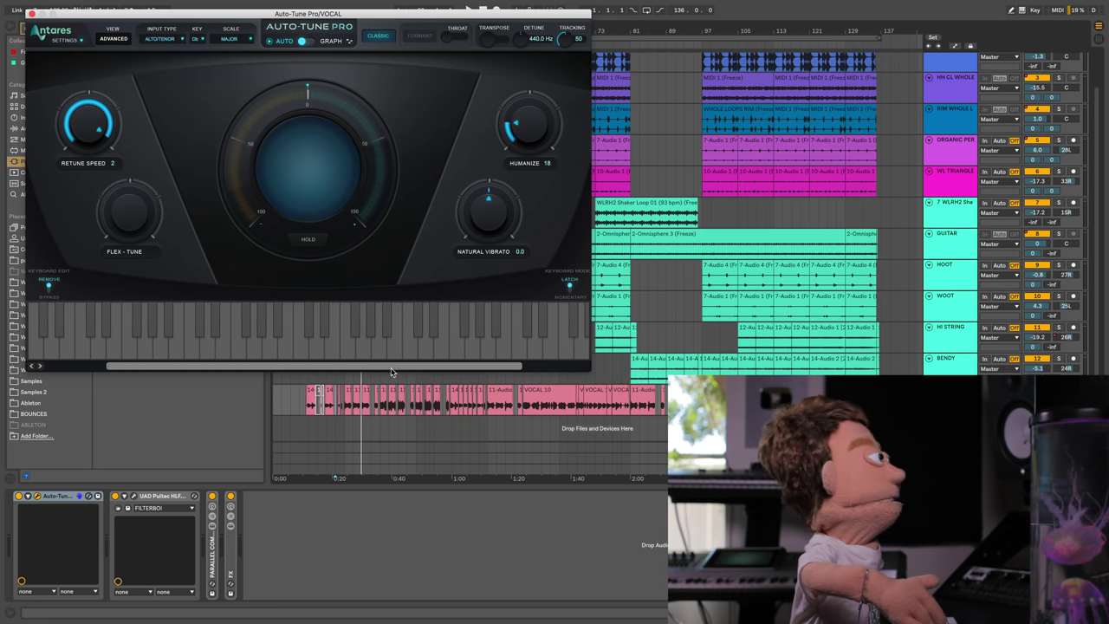
key("space")
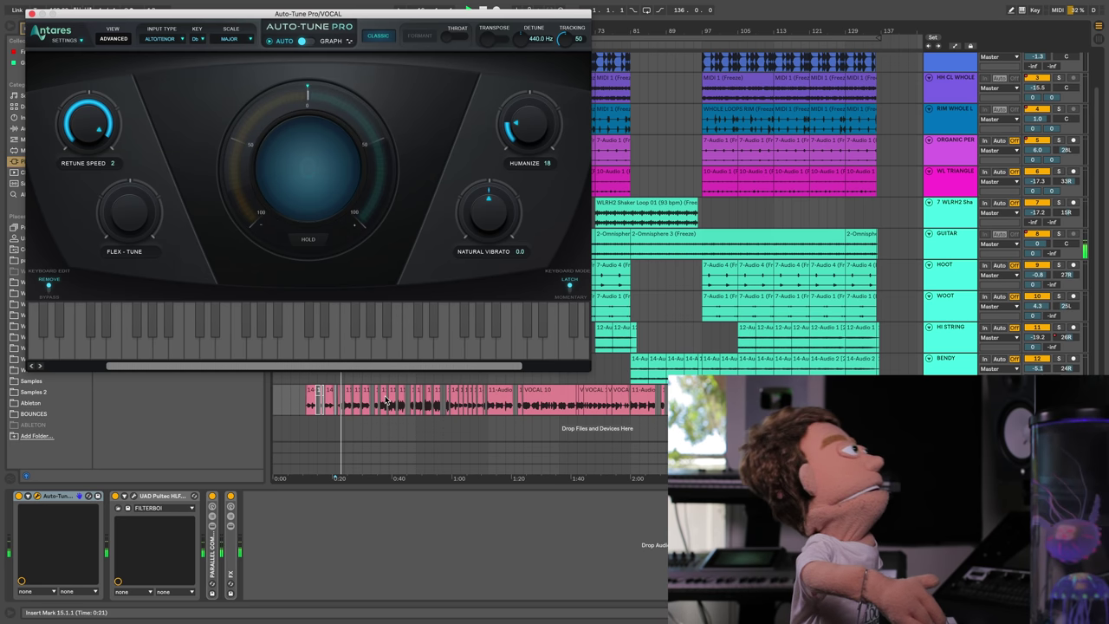
left_click_drag(345, 400, 351, 400)
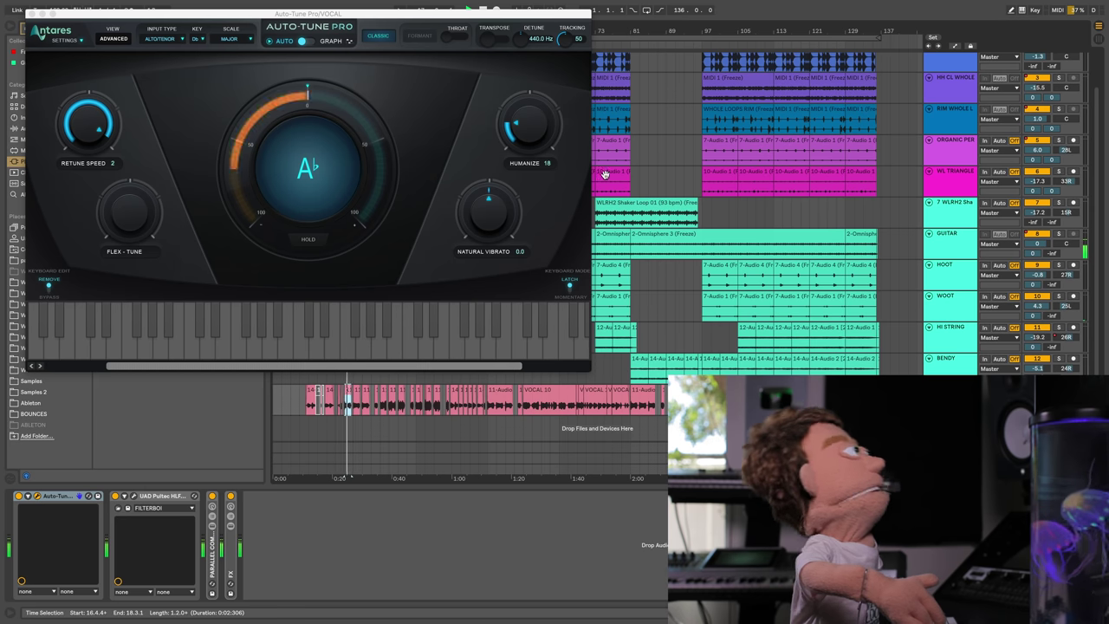
left_click_drag(526, 119, 528, 88)
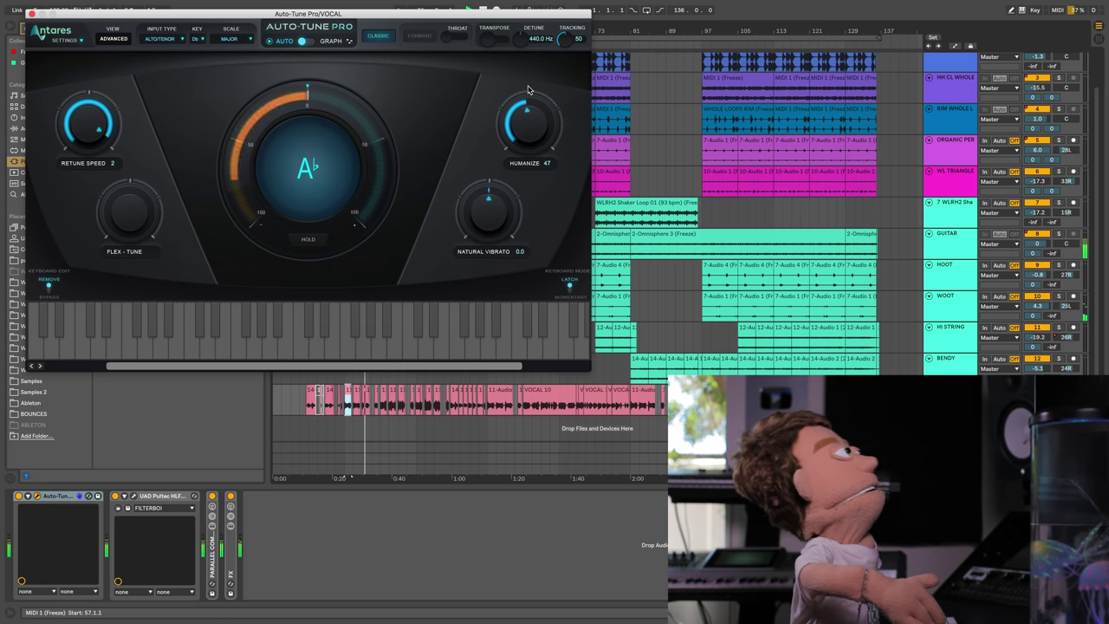
left_click_drag(527, 90, 523, 141)
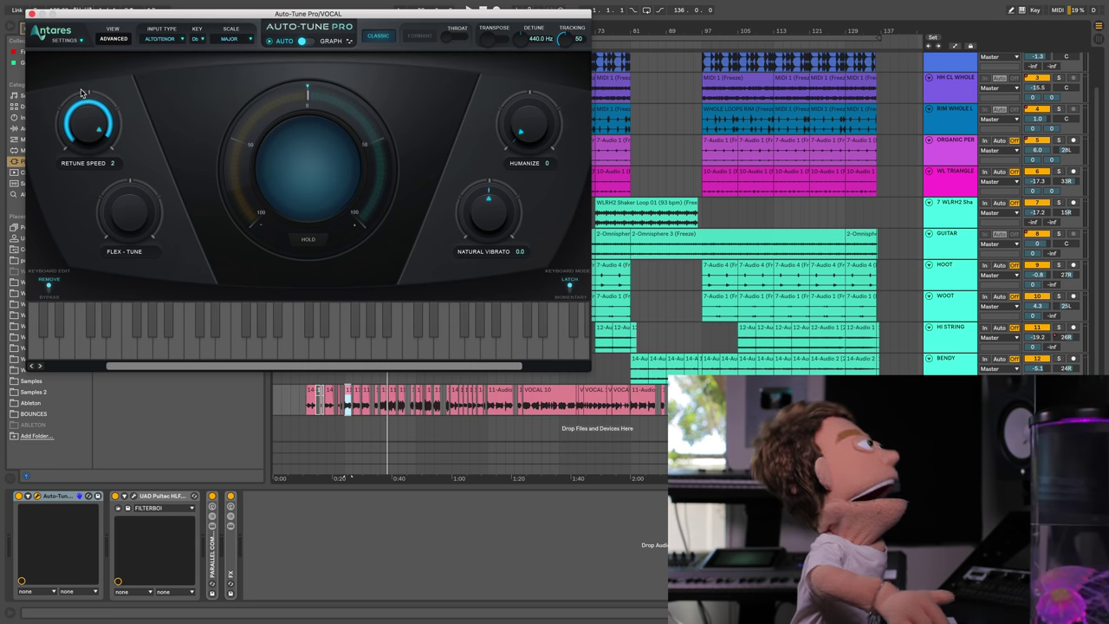
- Toggle Auto-Tune Pro's Classic mode off and on, switching on formant correction along the way
left_click(371, 37)
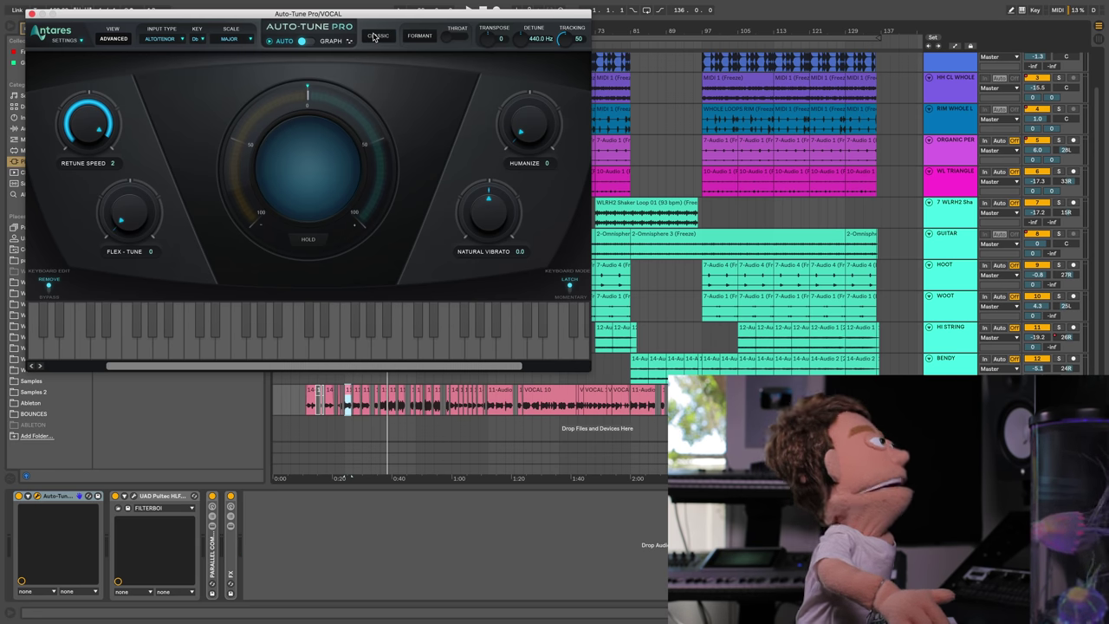
left_click(374, 36)
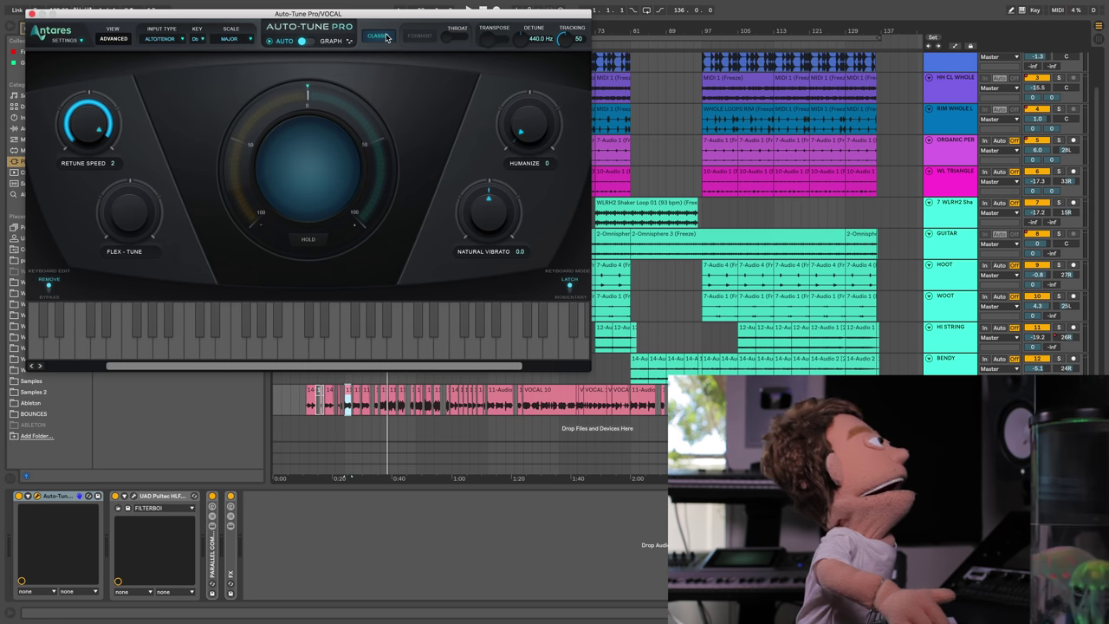
left_click(386, 37)
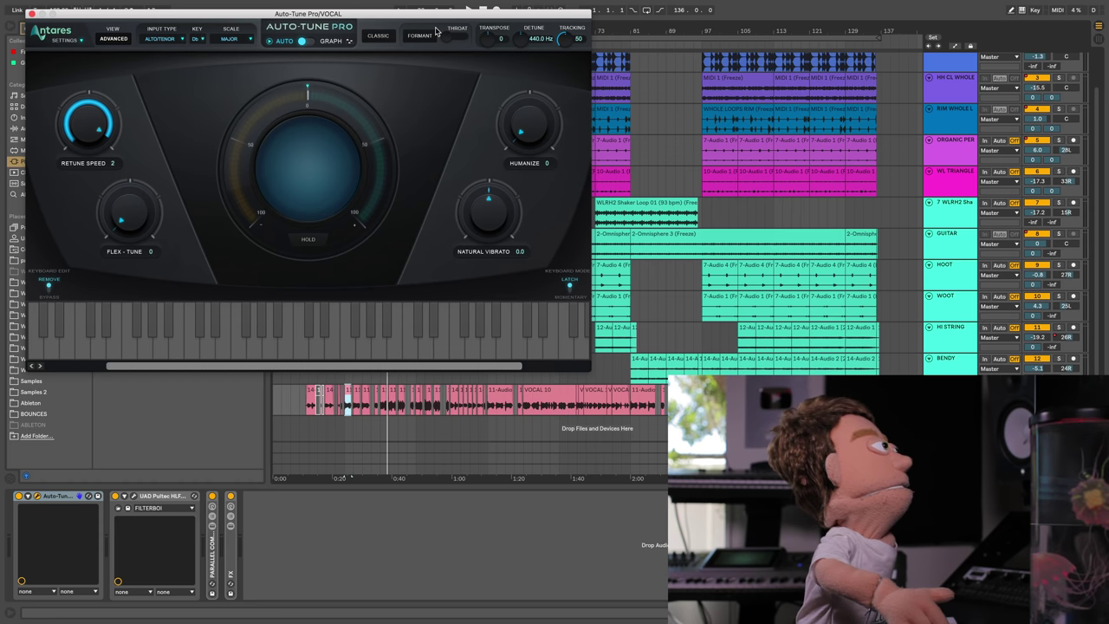
left_click(424, 37)
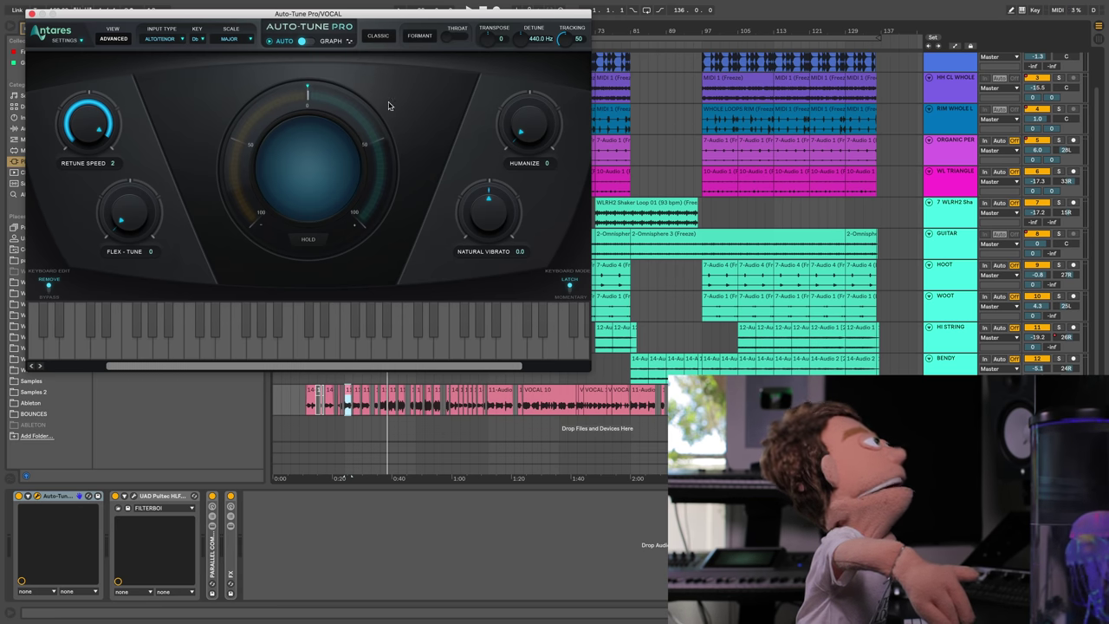
left_click(378, 35)
- Play the vocal, comparing Classic mode on and off, and leave Classic engaged
key("space")
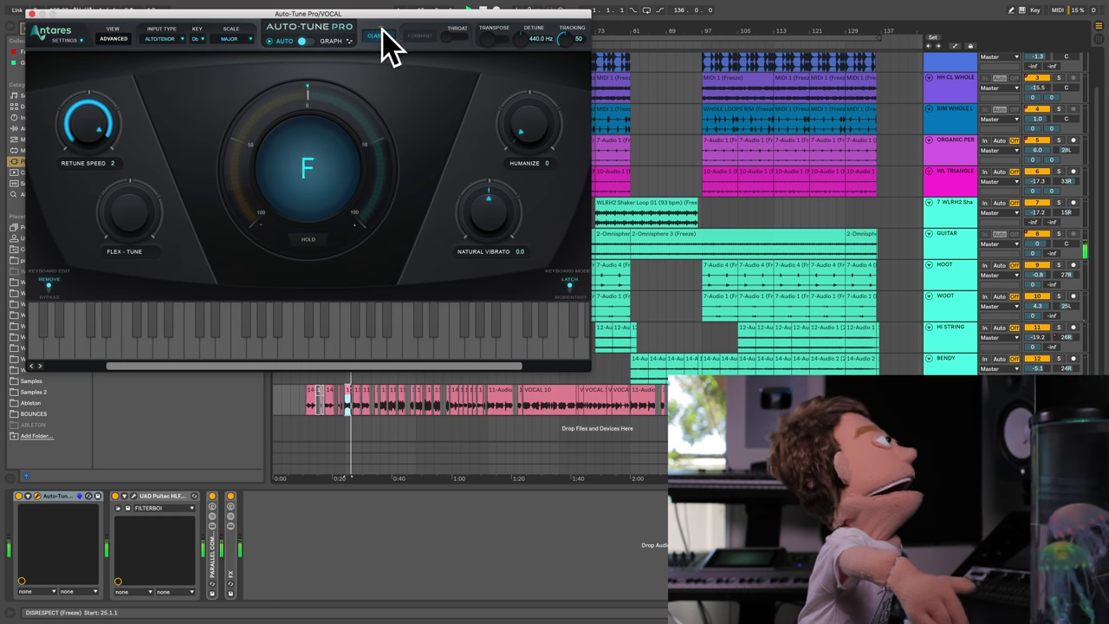
left_click(377, 35)
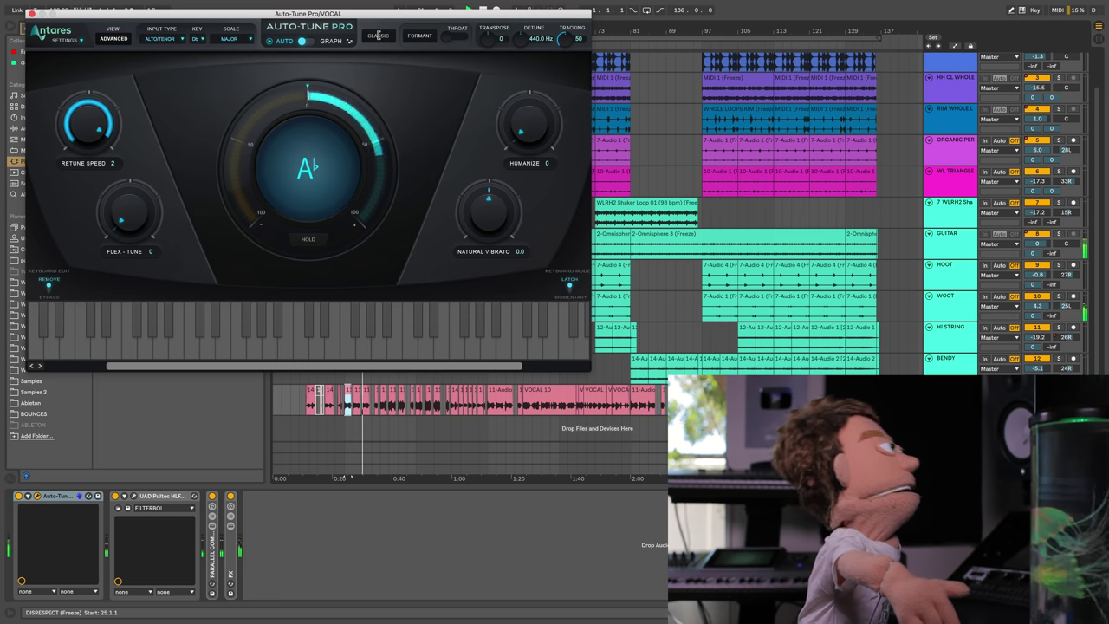
left_click(378, 35)
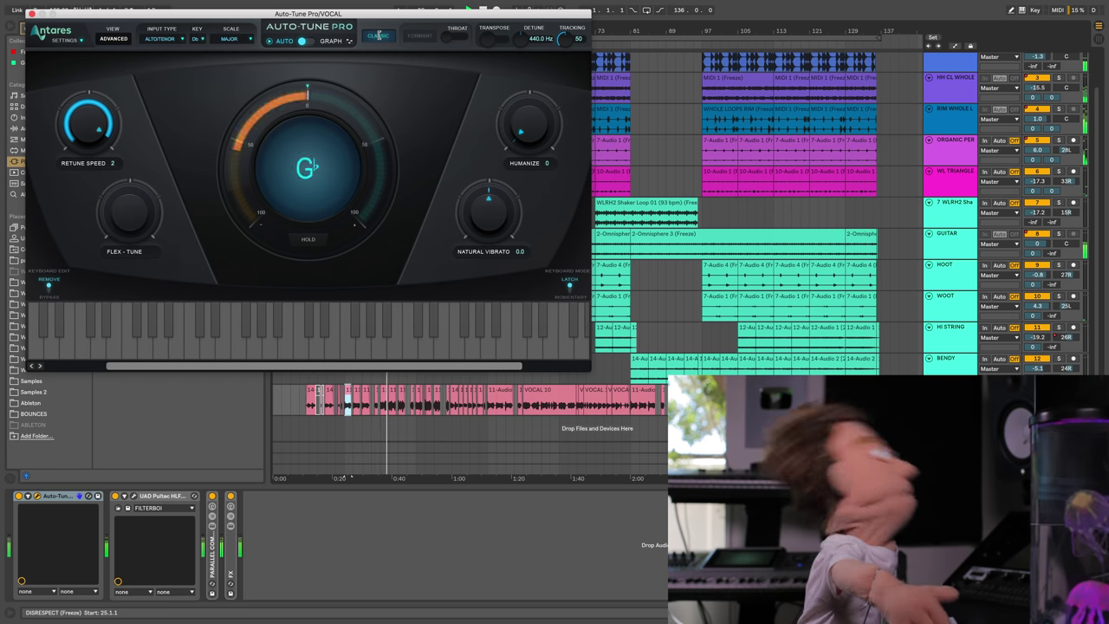
left_click(378, 35)
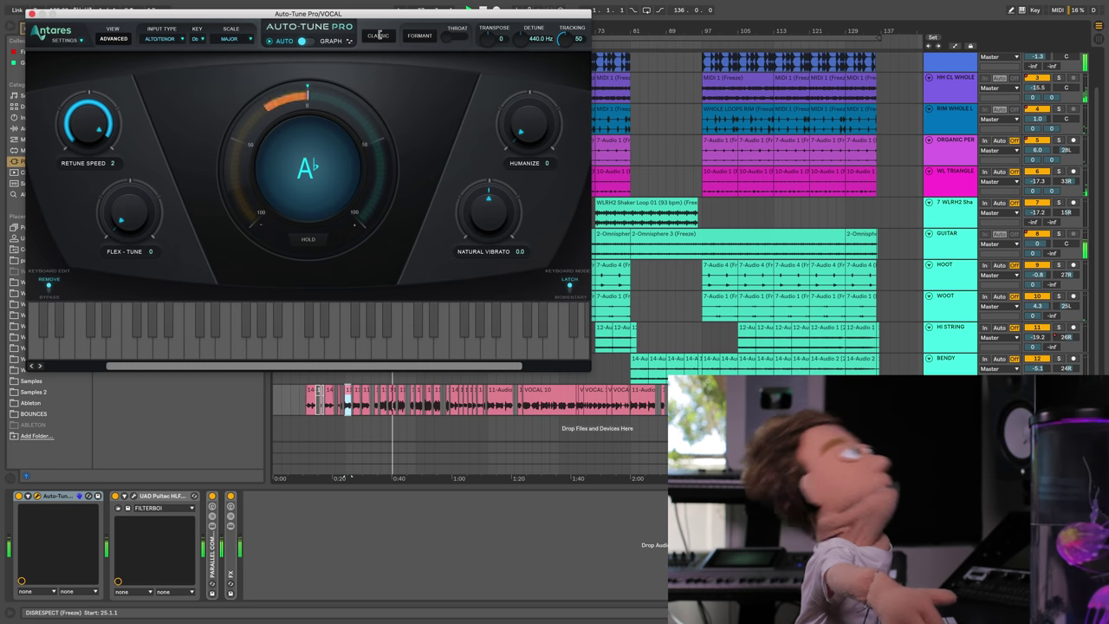
left_click(379, 35)
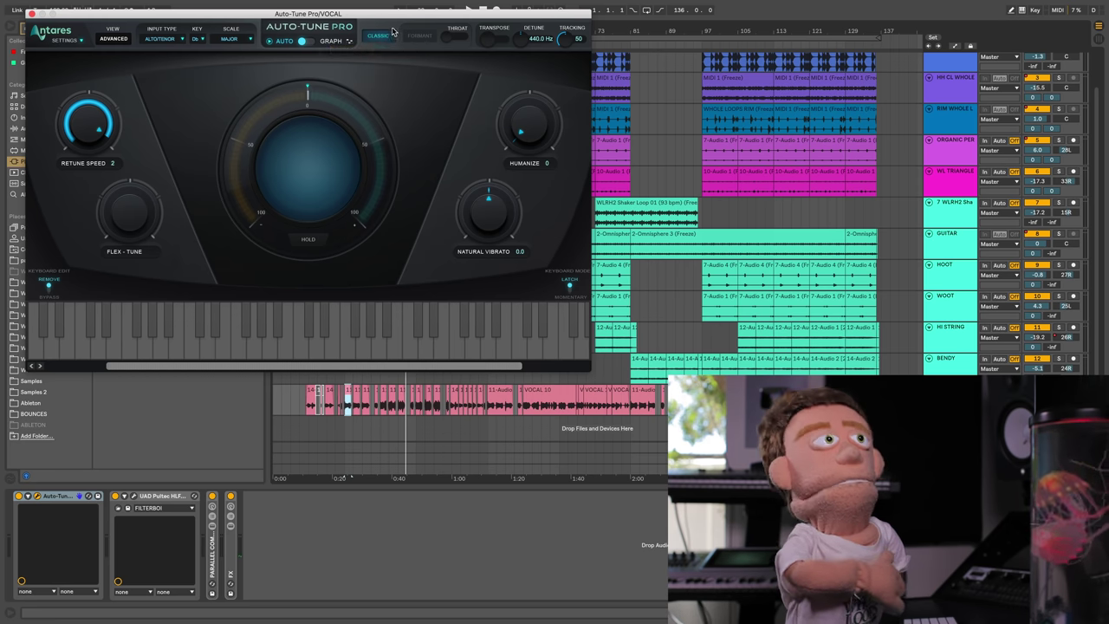
left_click(382, 39)
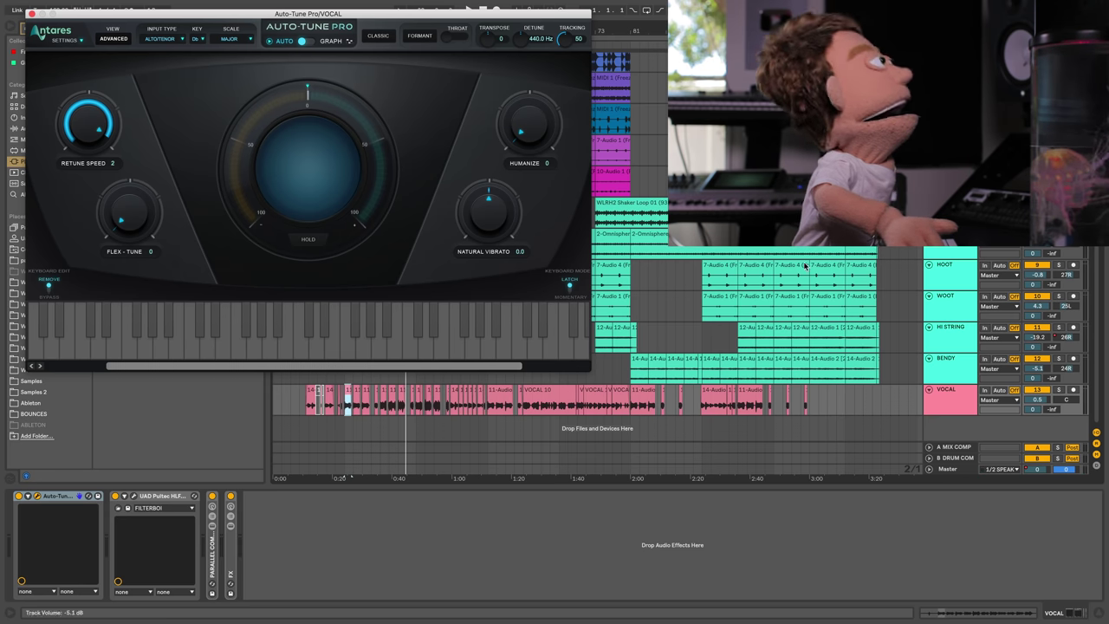
- Play the vocal with Formant on, Throat raised to about 168 and Transpose adjusted, then re-engage Classic
key("space")
left_click(419, 36)
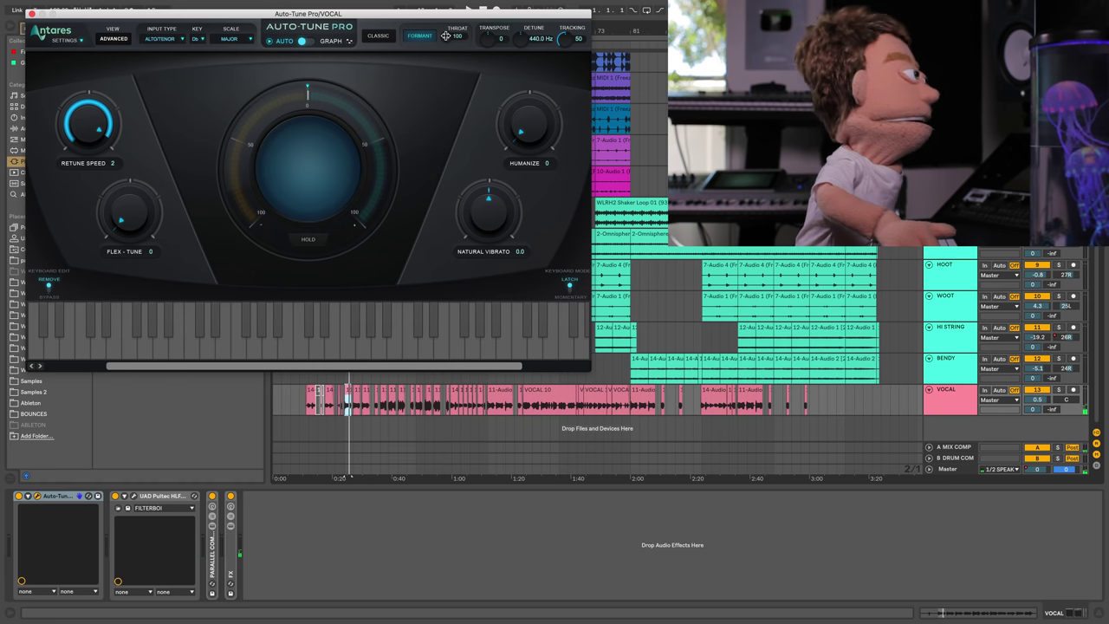
left_click_drag(446, 35, 486, 81)
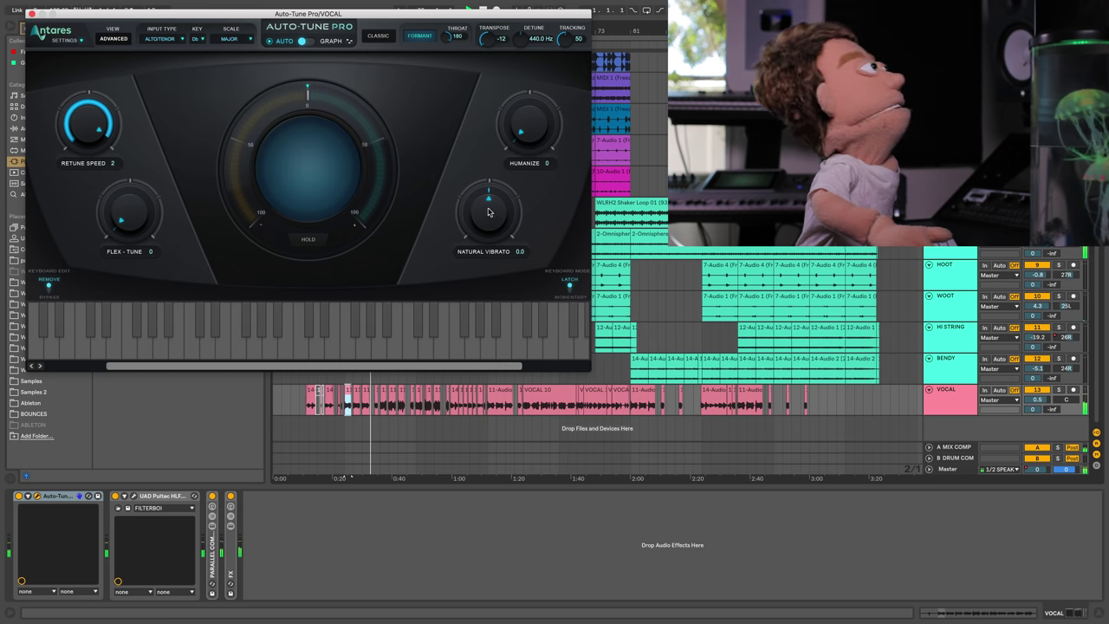
mouse_move(501, 39)
left_mouse_down()
mouse_move(522, 4)
mouse_move(492, 56)
left_mouse_up()
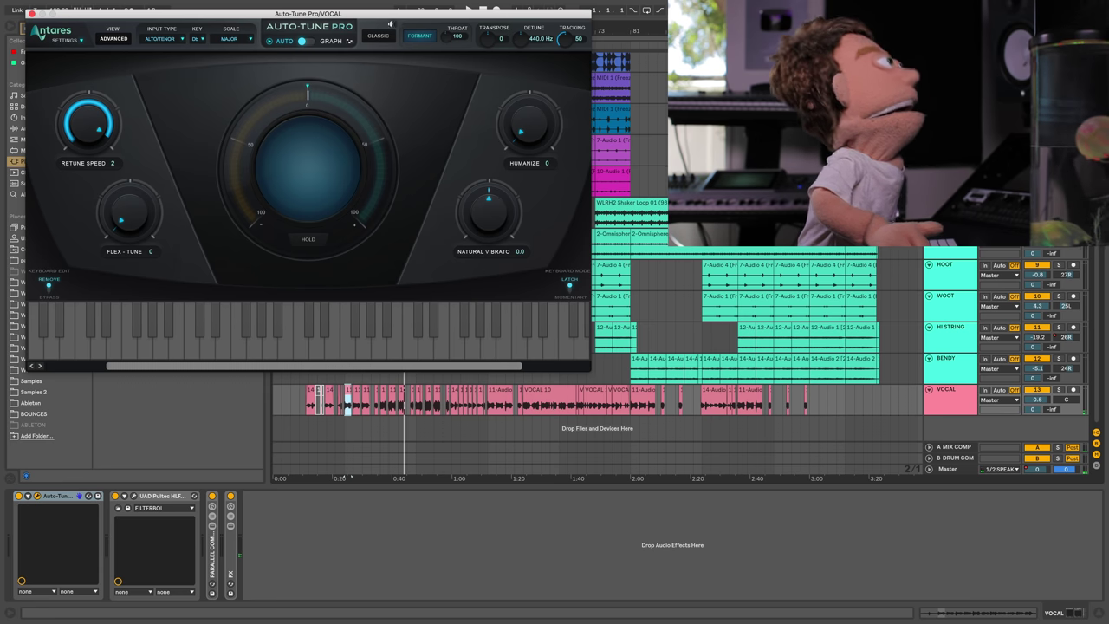
left_click(378, 36)
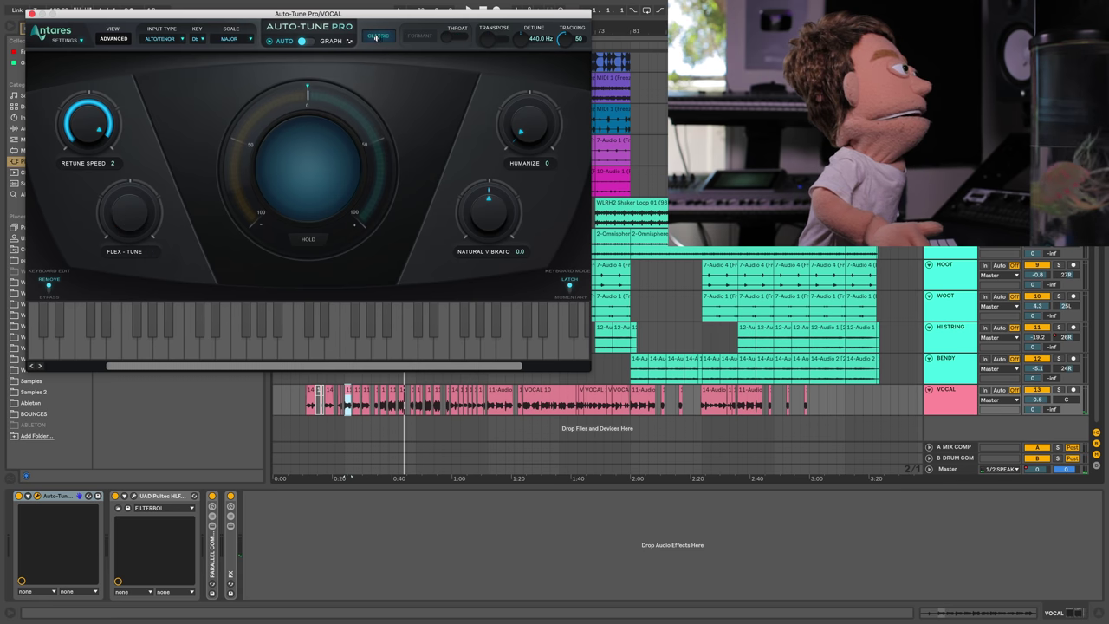
left_click(121, 37)
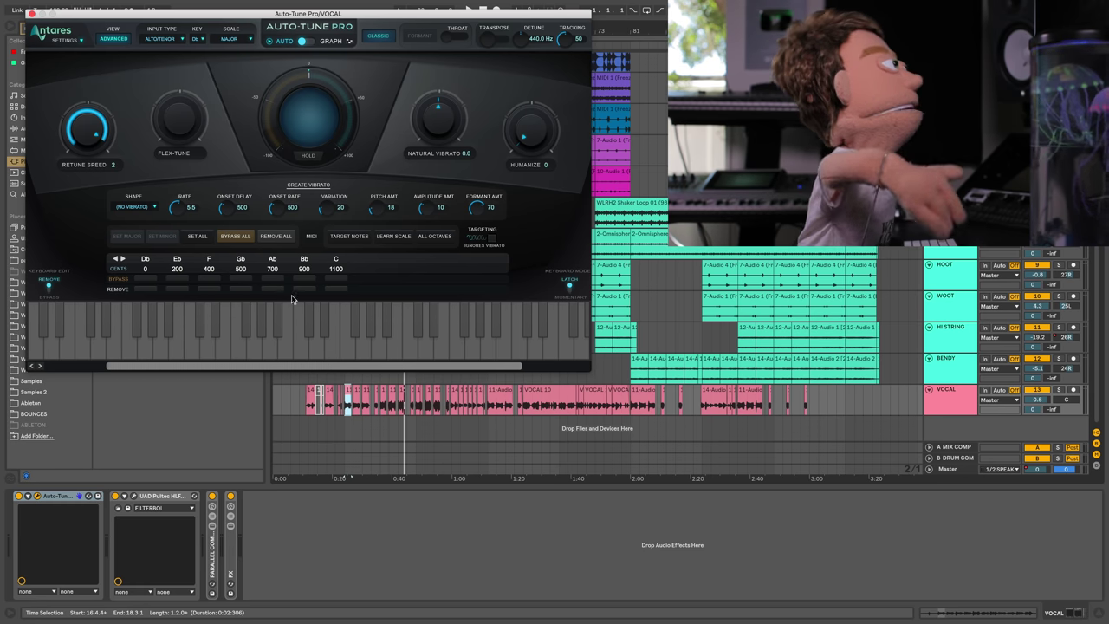
key("space")
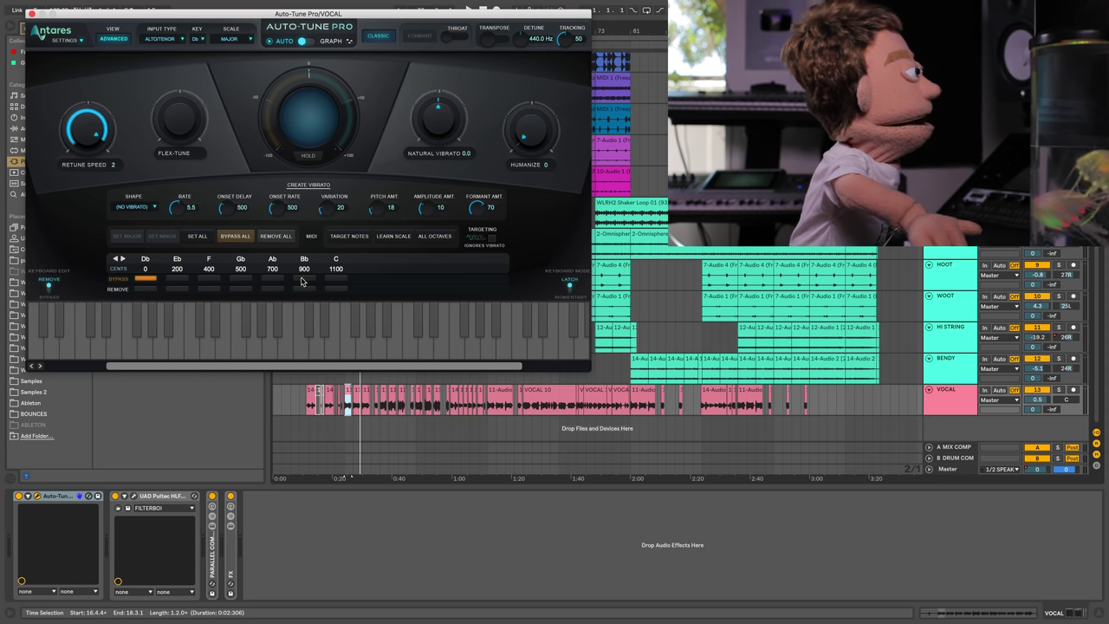
left_click(143, 280)
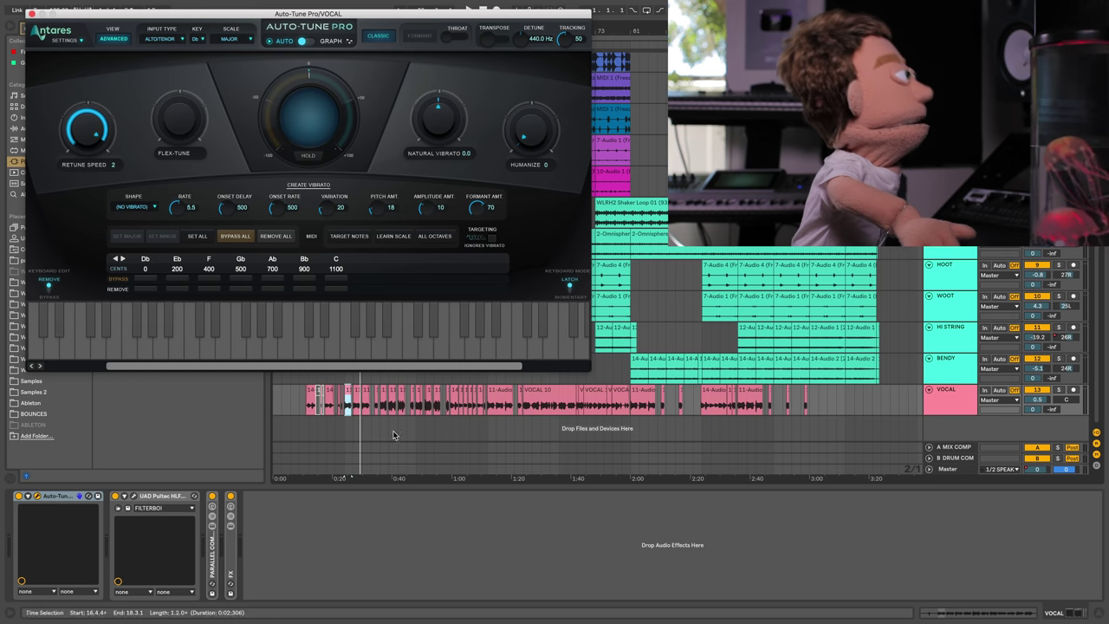
left_click(122, 41)
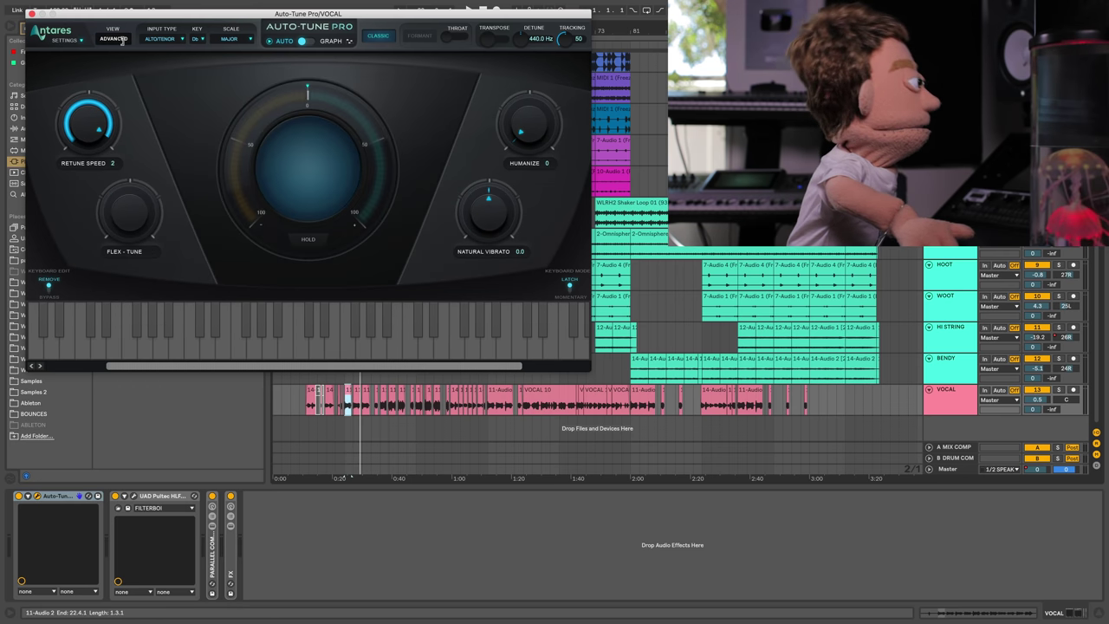
- Play the vocal once more, then close the Auto-Tune Pro window
key("space")
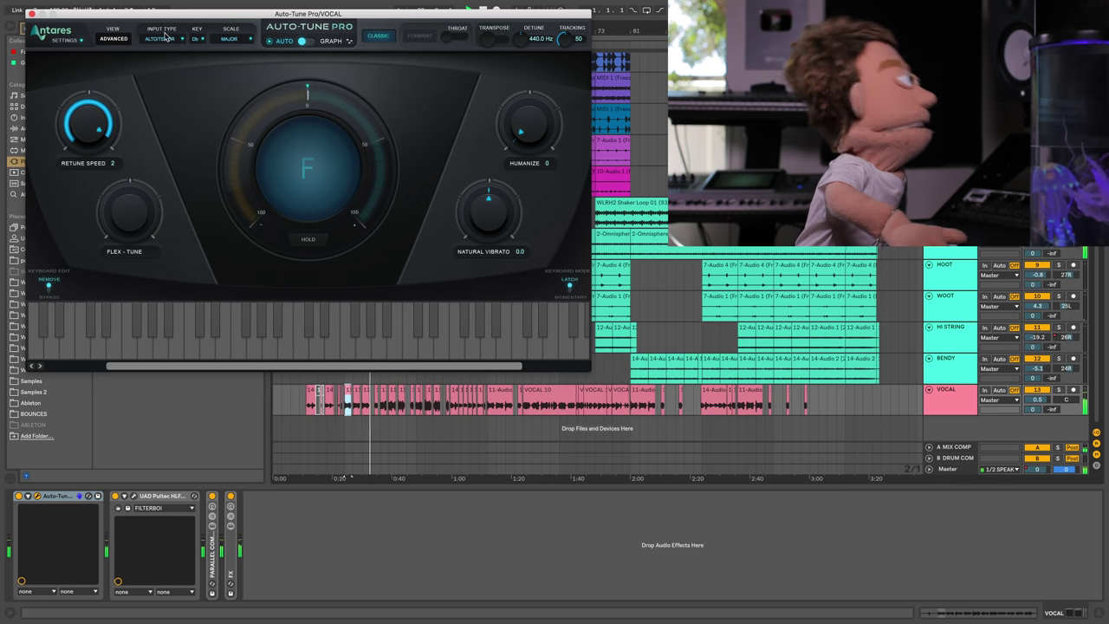
left_click(32, 12)
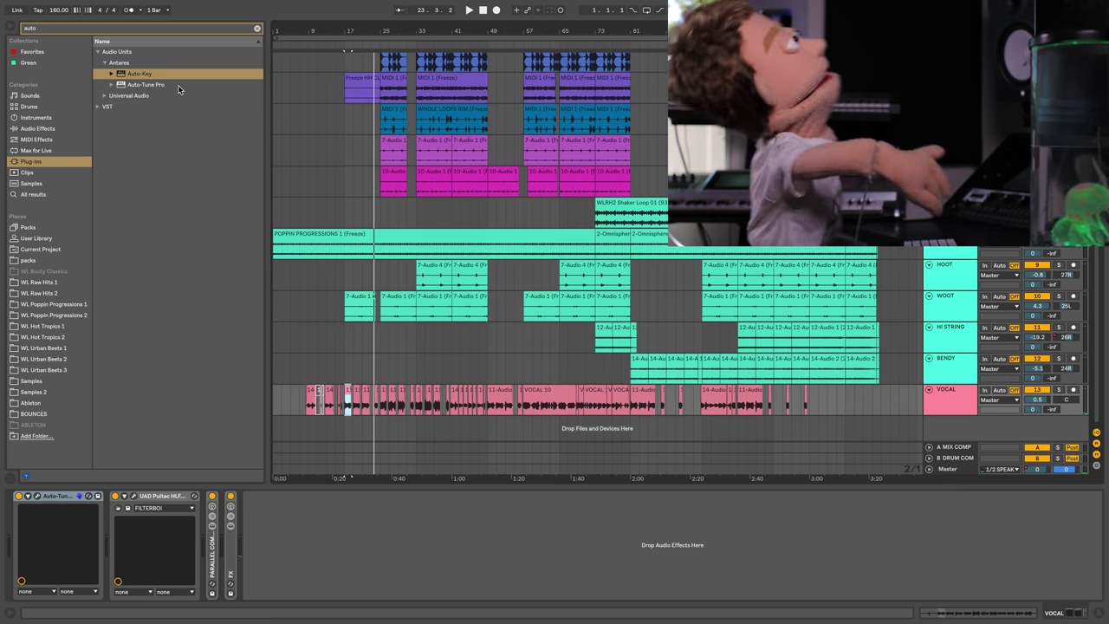
- In Preferences > File/Folder, toggle Use Audio Units off and back on
key("super+comma")
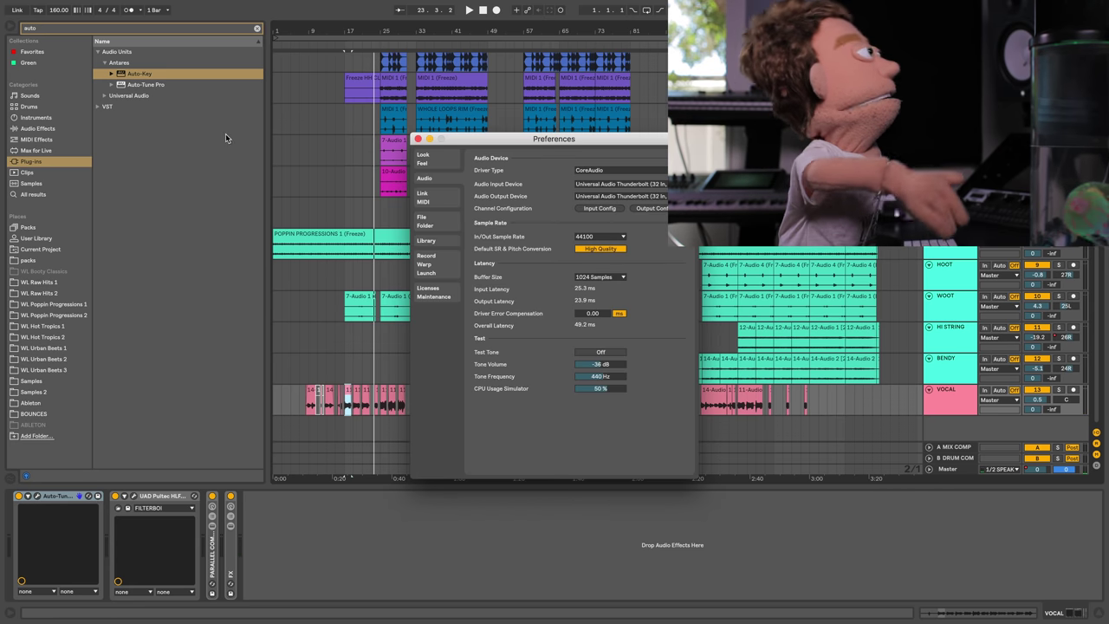
left_click(438, 220)
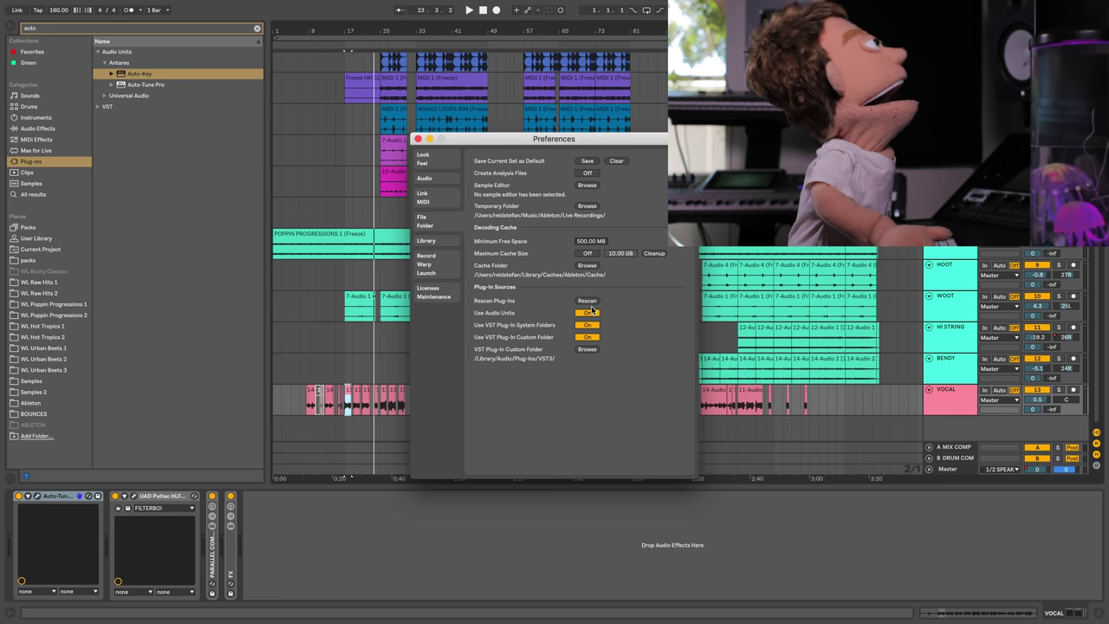
left_click(588, 313)
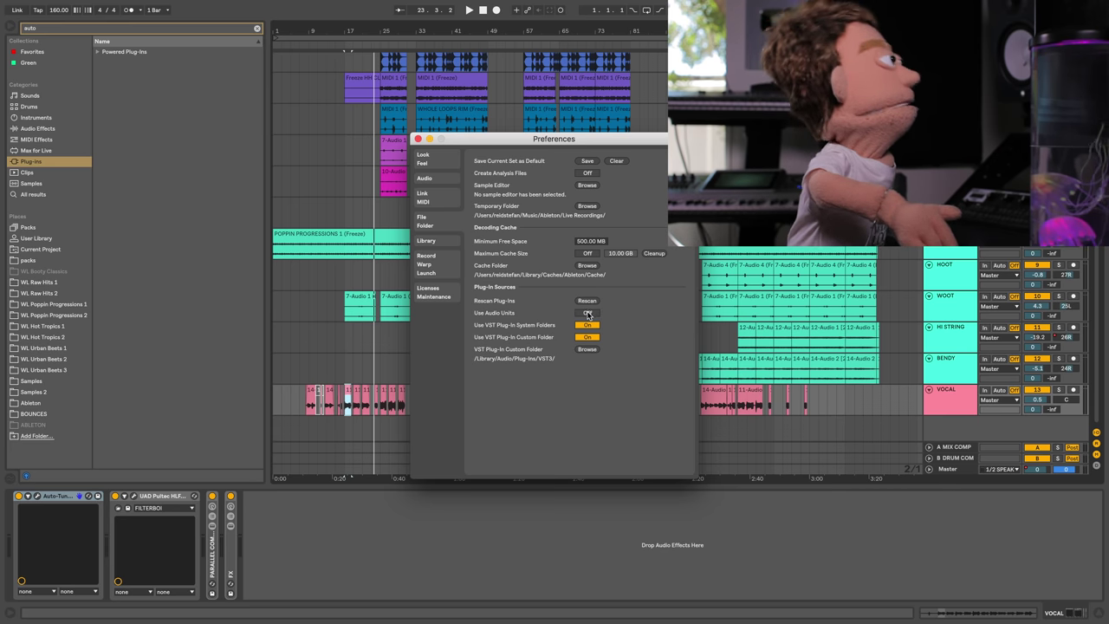
left_click(587, 313)
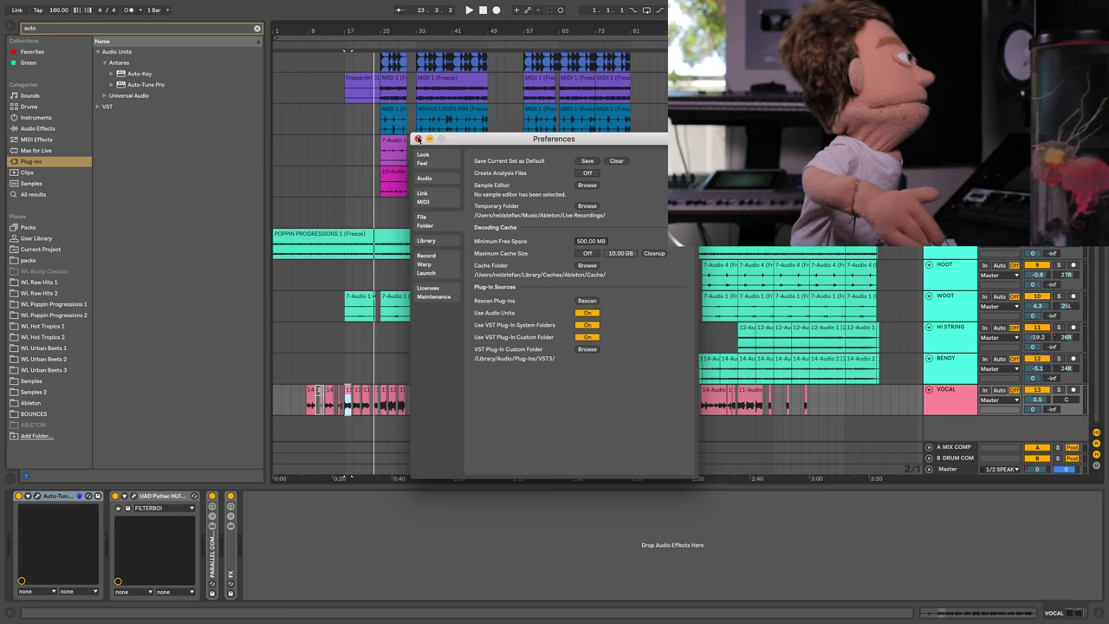
- Close Preferences and add UAD Antares Auto-Tune Realtime(m) from VST > Powered Plug-Ins > Mono to the VOCAL chain
left_click(418, 139)
left_click(104, 106)
left_click(104, 74)
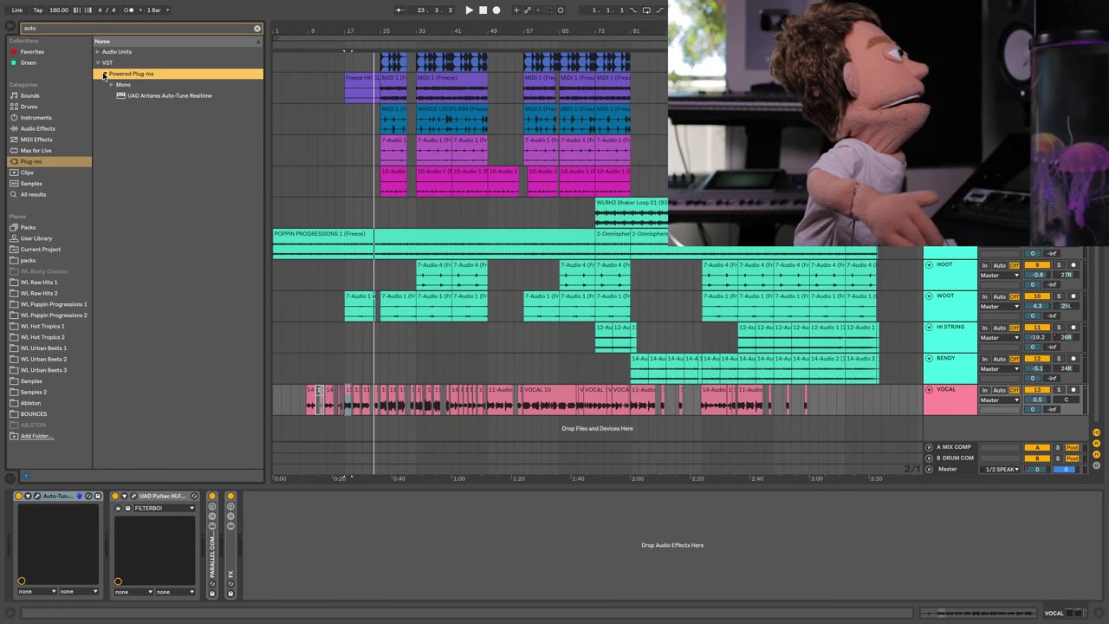
left_click(122, 86)
left_click(111, 84)
left_click_drag(135, 96, 133, 529)
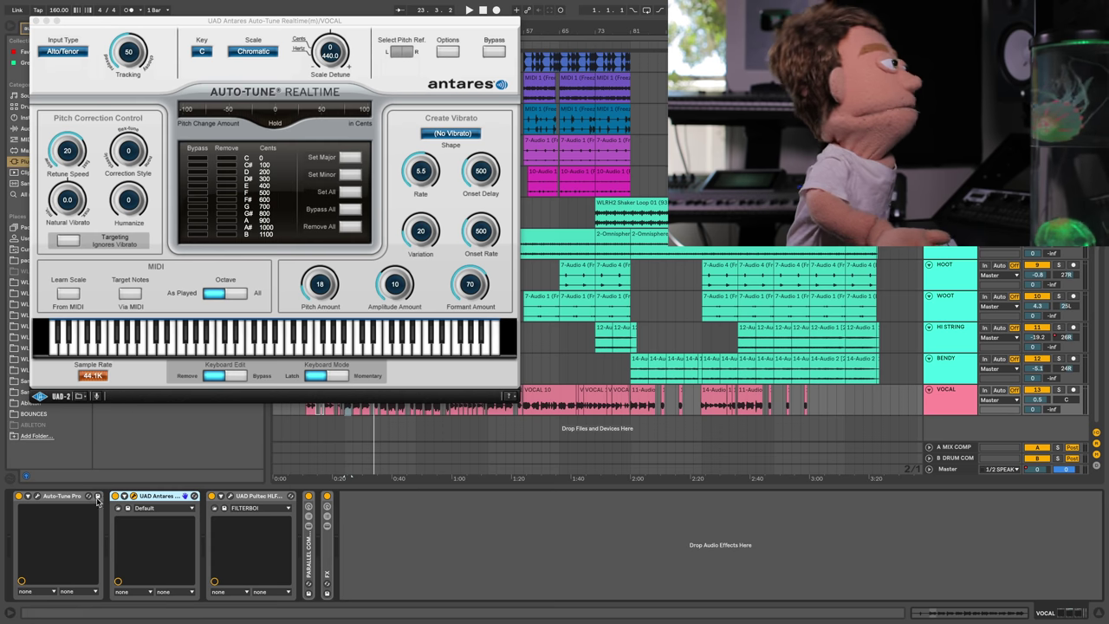
- Select the UAD Antares Auto-Tune Realtime device and delete it from the VOCAL chain
left_click(58, 498)
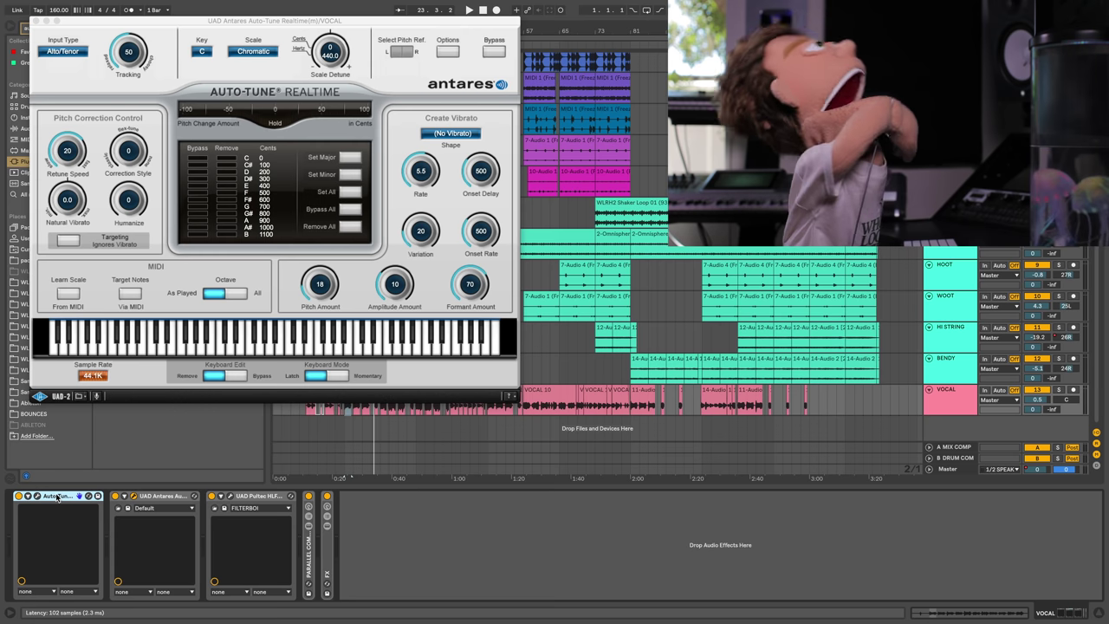
left_click(161, 498)
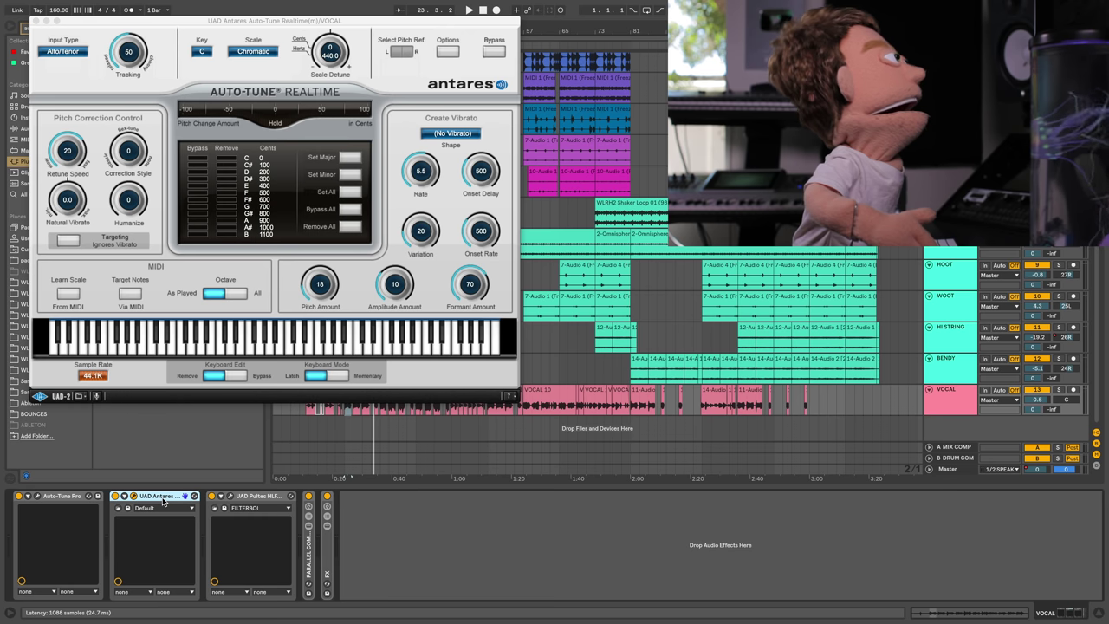
key("Delete")
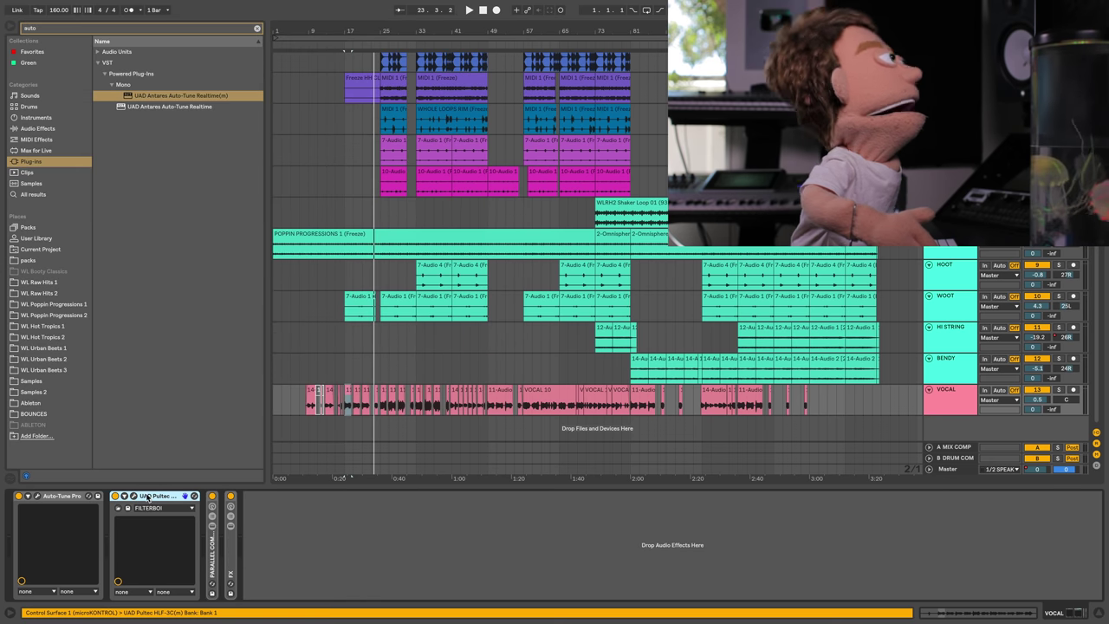
- Select the Auto-Tune Pro device and reopen its plug-in window
left_click(68, 497)
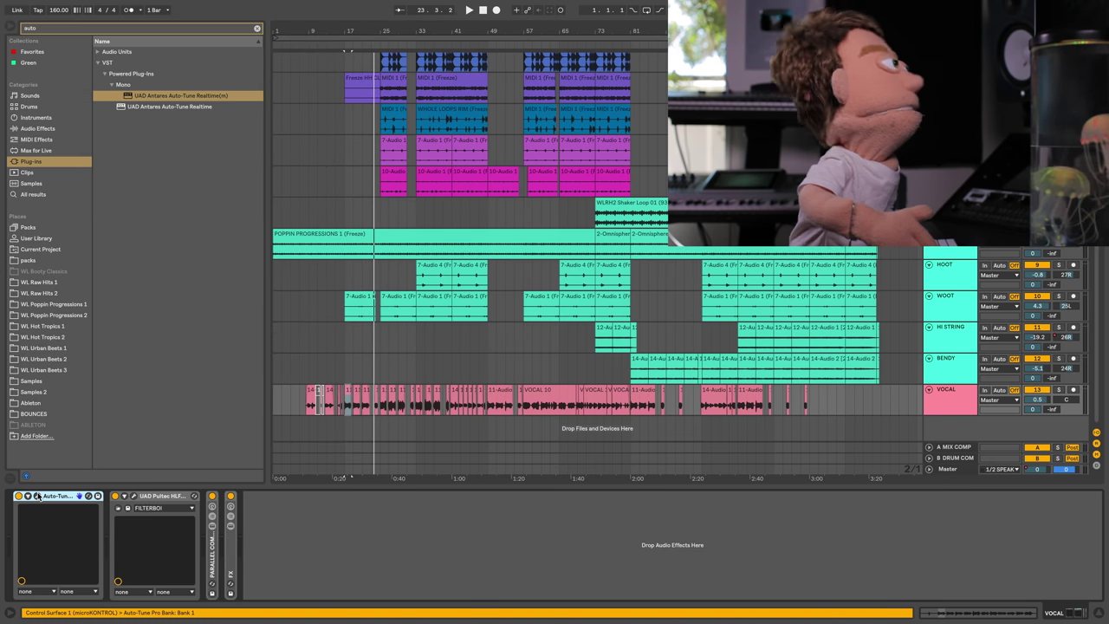
left_click(38, 495)
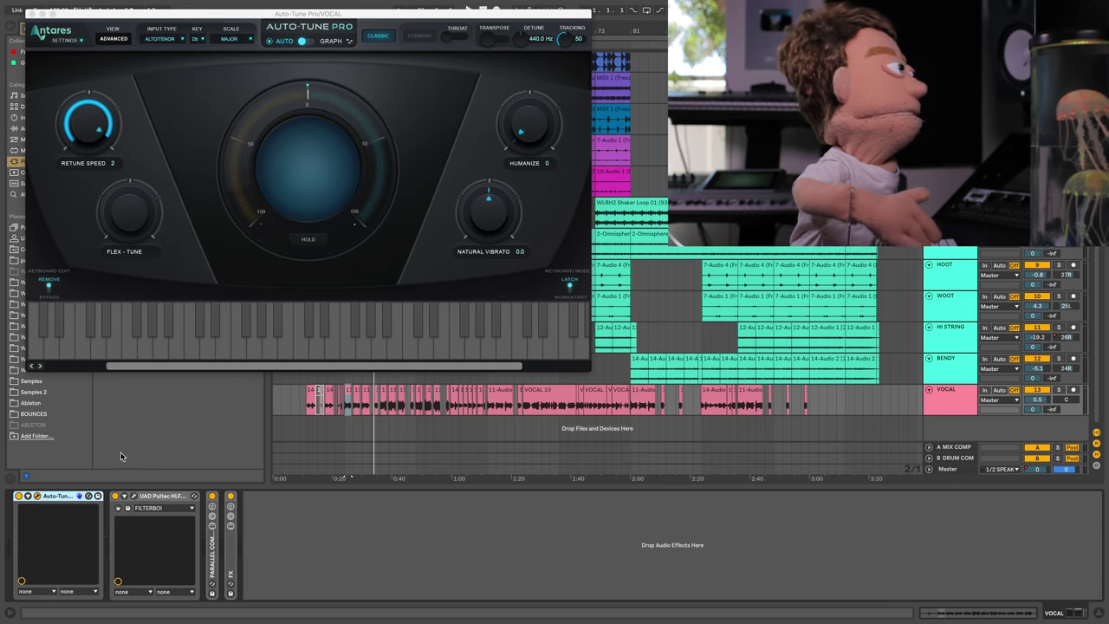